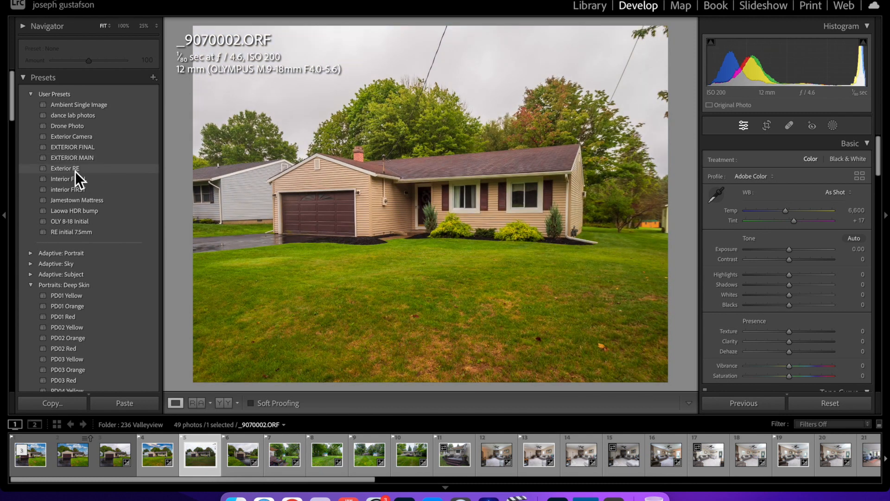
# Apply the Exterior RE preset to the house photo, with white balance set to As Shot and exposure at +0.10.
pyautogui.click(70, 160)
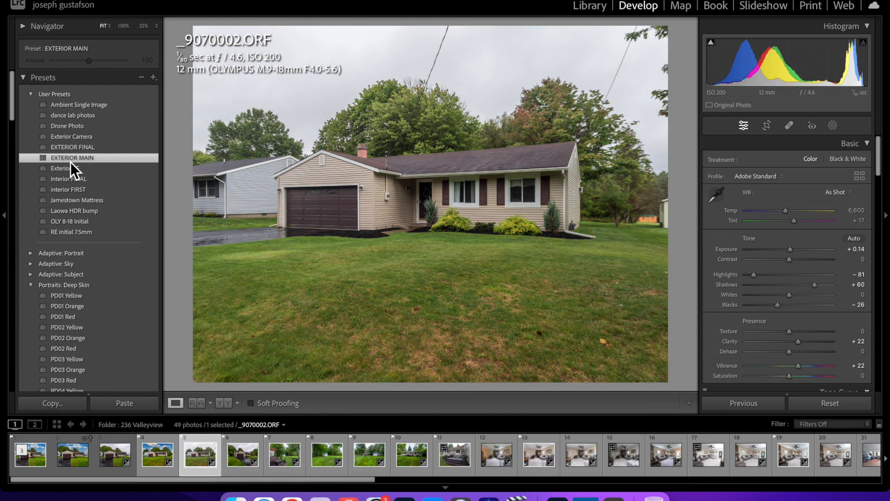
pyautogui.click(66, 172)
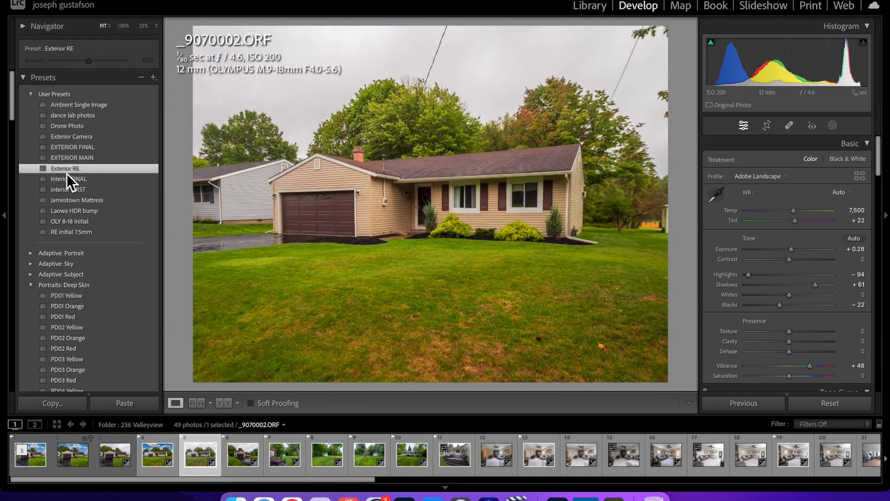
pyautogui.click(852, 195)
pyautogui.click(831, 185)
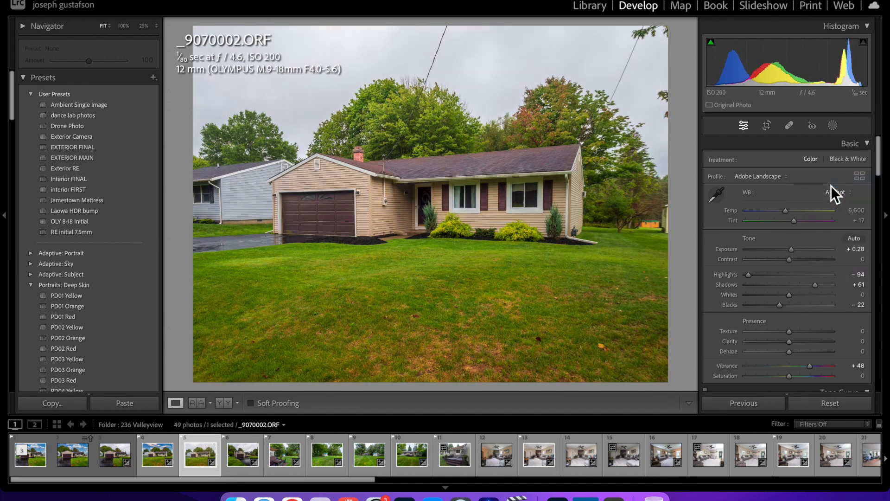
pyautogui.moveTo(791, 250); pyautogui.dragTo(789, 250)
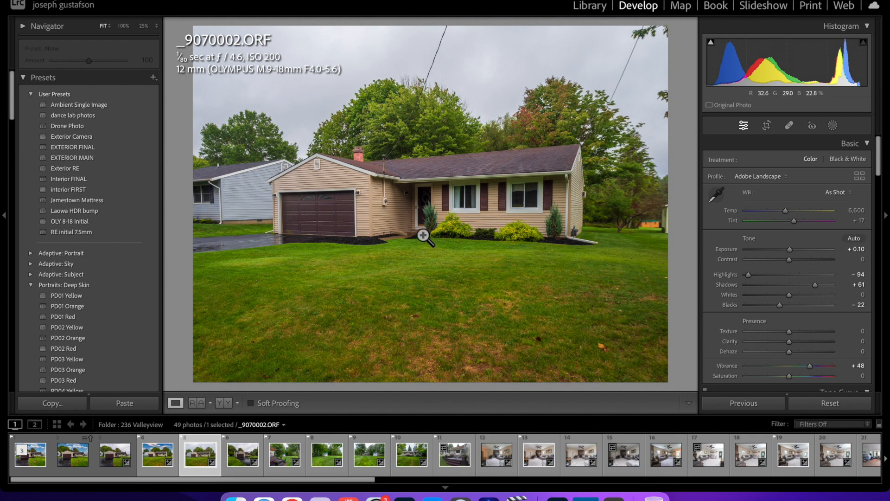
# Open a copy of the photo with Lightroom adjustments in LuminarAI for editing.
pyautogui.rightClick(377, 212)
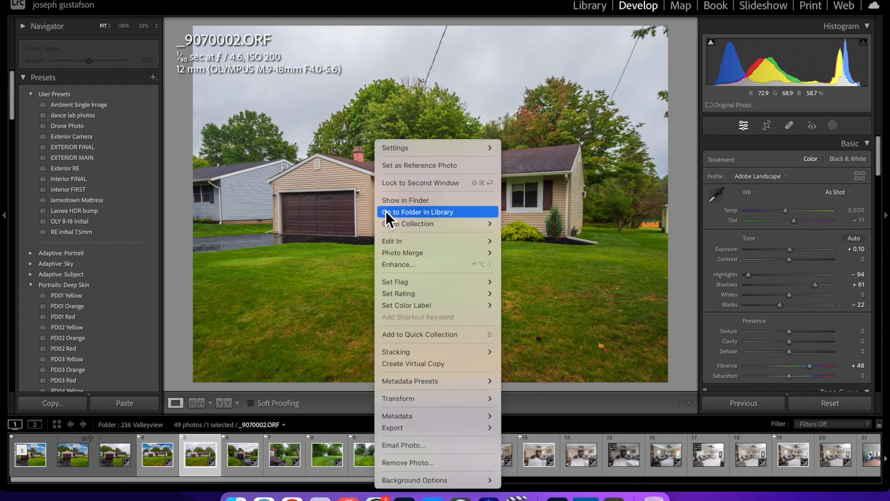
pyautogui.moveTo(398, 242)
pyautogui.click(524, 253)
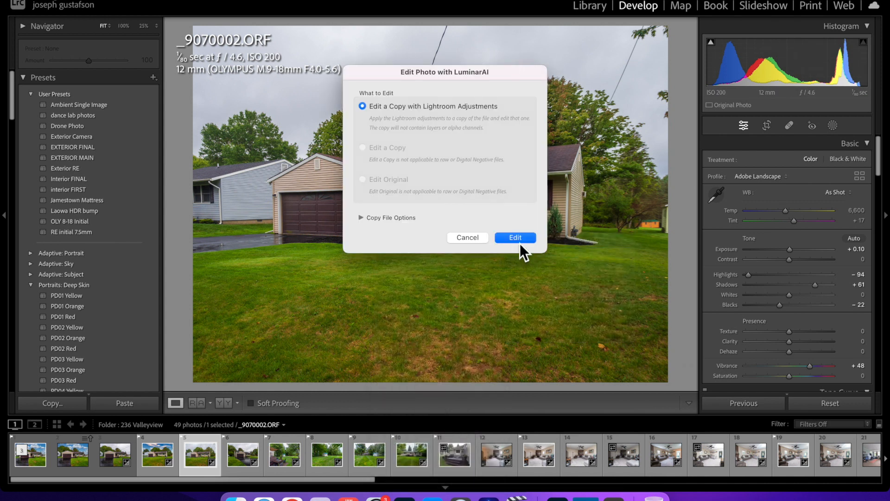
pyautogui.click(520, 239)
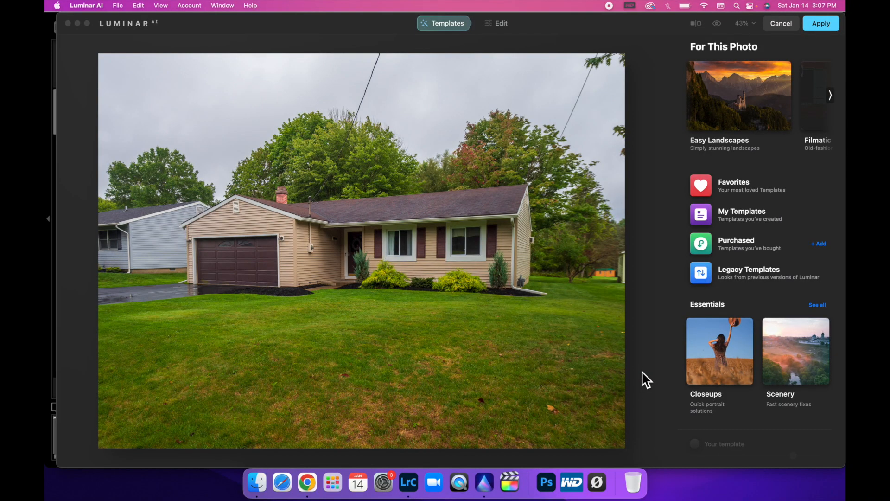
# Set the Accent amount of the Enhance tool to 38 for the house photo.
pyautogui.click(497, 25)
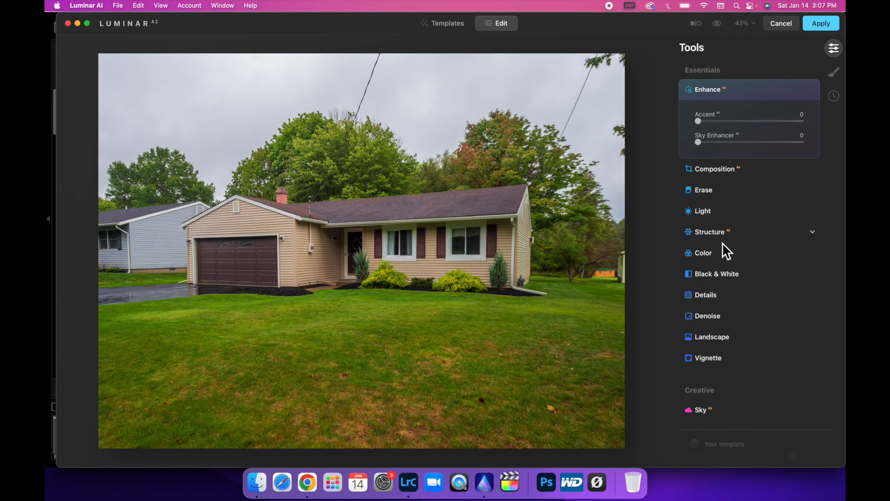
pyautogui.click(737, 122)
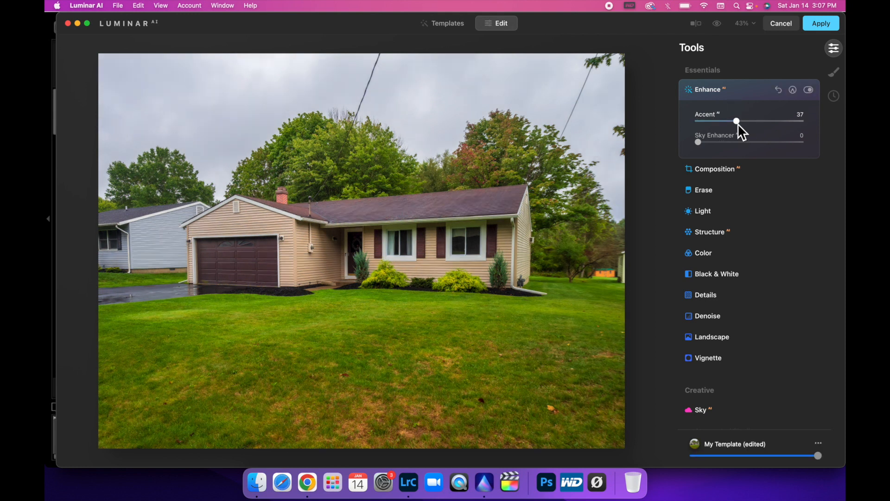
pyautogui.click(799, 122)
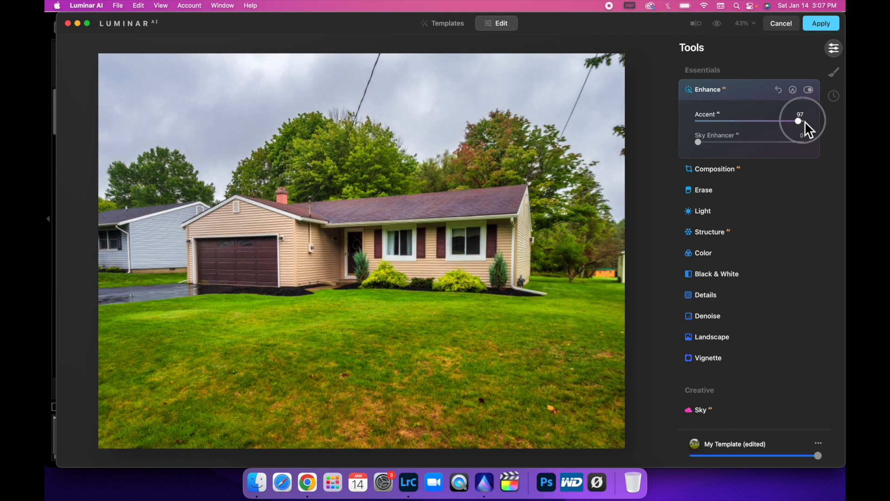
pyautogui.moveTo(803, 121); pyautogui.dragTo(738, 133)
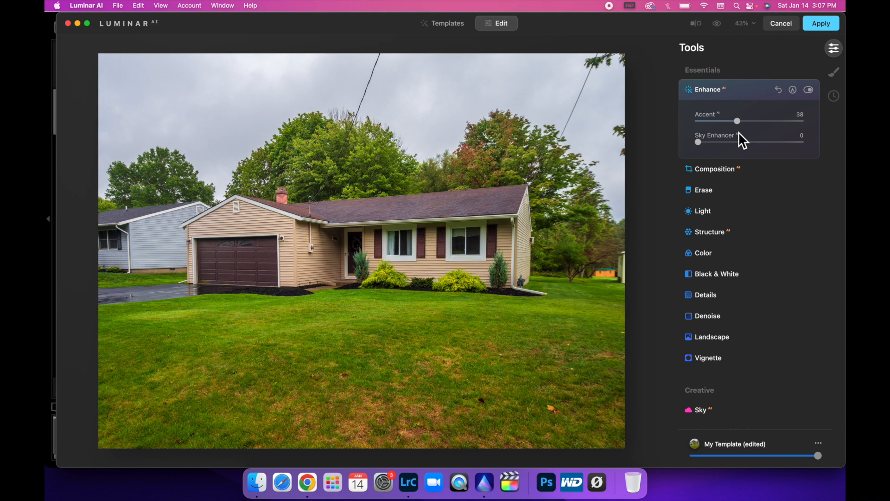
# Raise the photo's Vibrance moderately with the Color tool, leaving Saturation untouched.
pyautogui.click(712, 258)
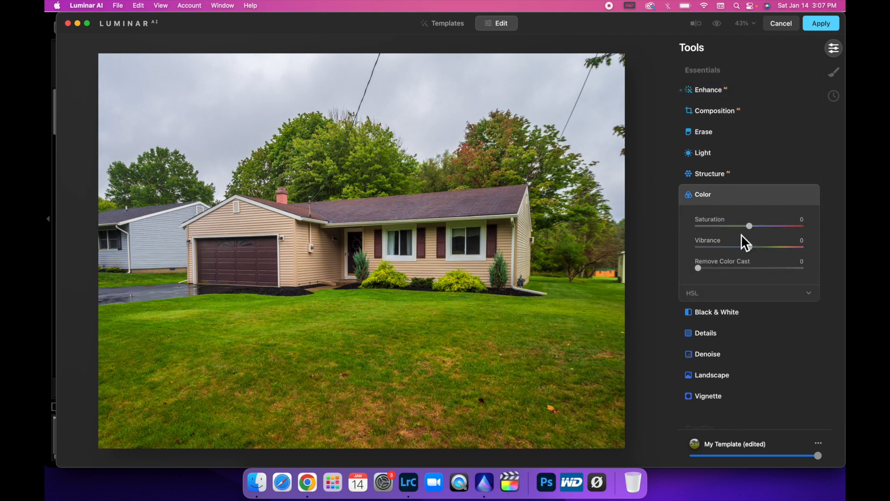
pyautogui.moveTo(752, 247); pyautogui.dragTo(768, 251)
pyautogui.click(769, 250)
pyautogui.moveTo(766, 250); pyautogui.dragTo(772, 249)
pyautogui.click(708, 198)
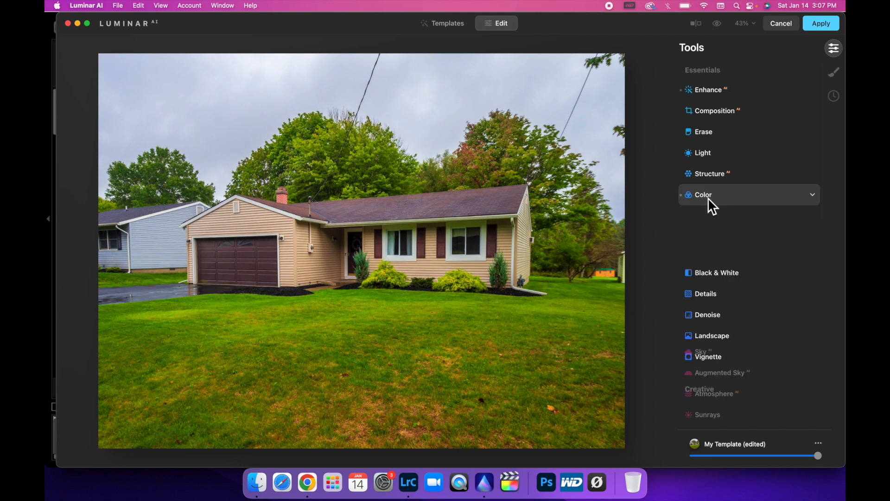
# Replace the overcast sky with Bright Blue Sky 2 and set its horizontal position to -42.
pyautogui.scroll(-4, 712, 257)
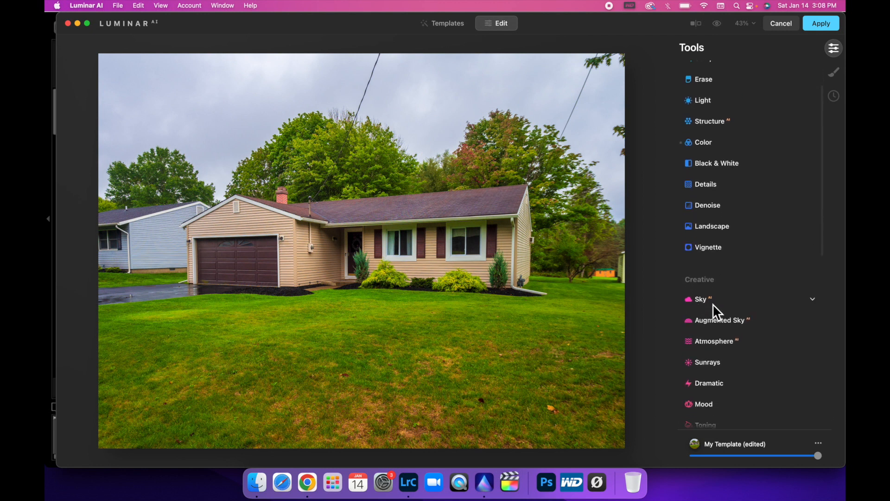
pyautogui.click(715, 301)
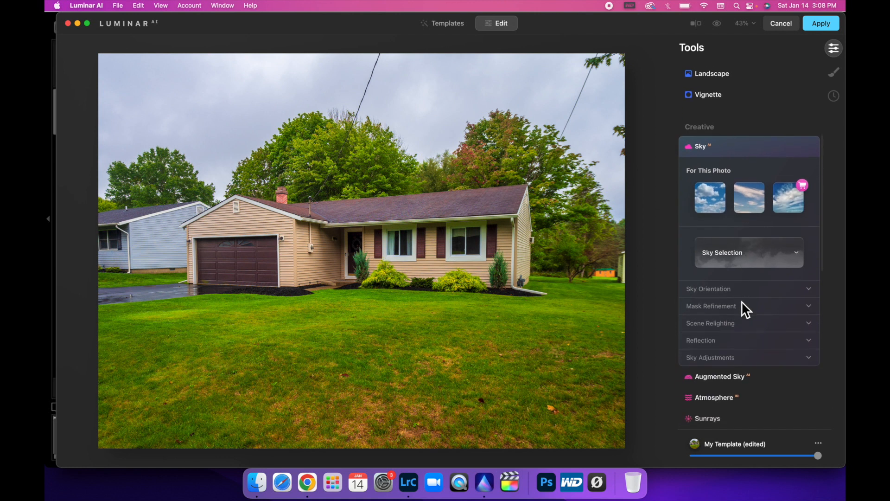
pyautogui.click(796, 259)
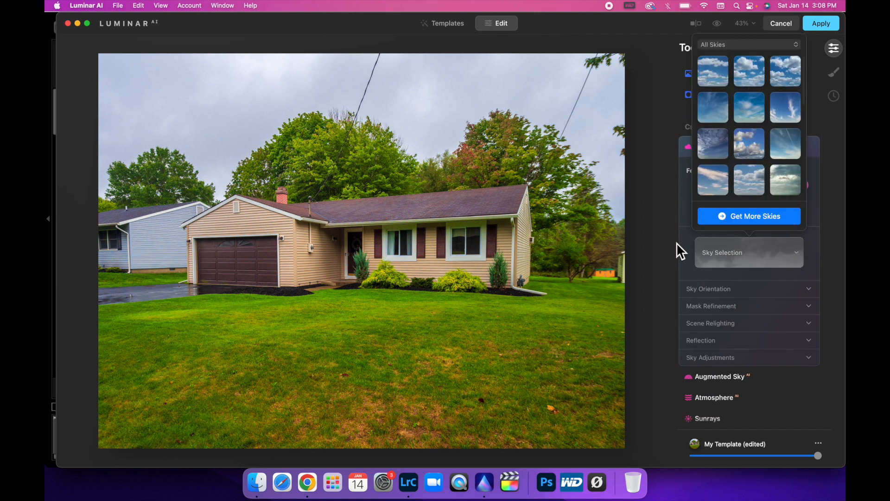
pyautogui.click(714, 182)
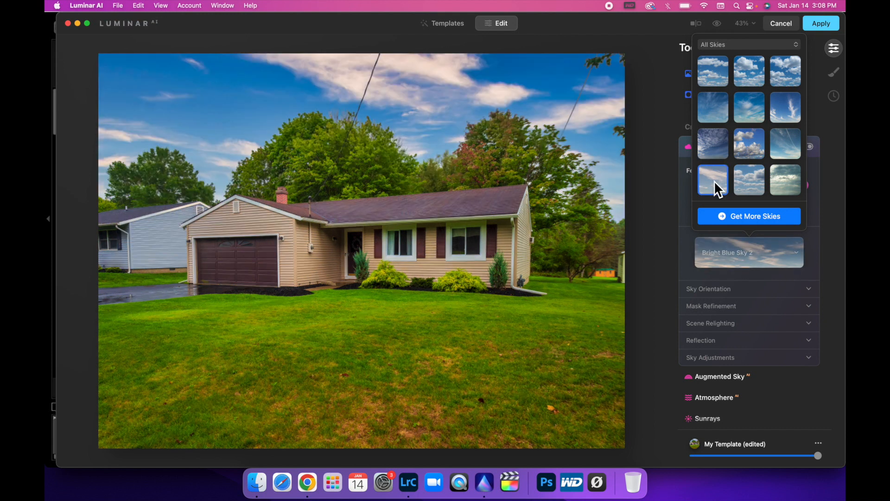
pyautogui.click(808, 289)
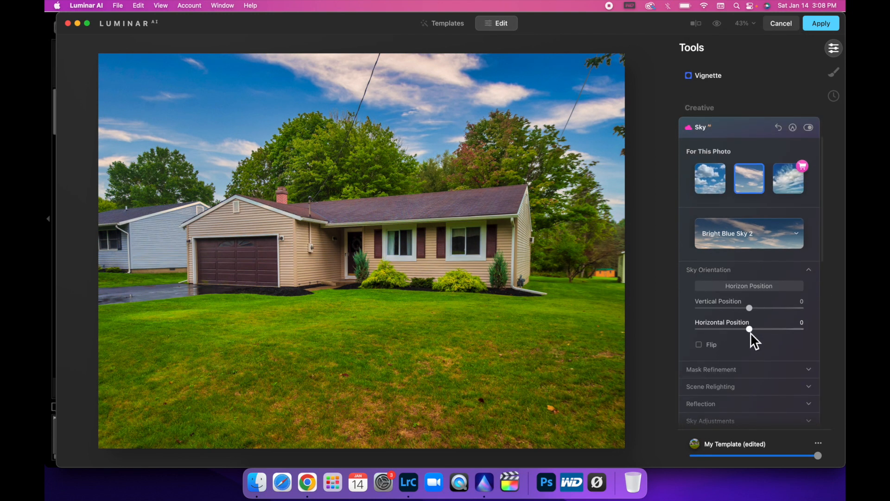
pyautogui.moveTo(750, 332); pyautogui.dragTo(727, 337)
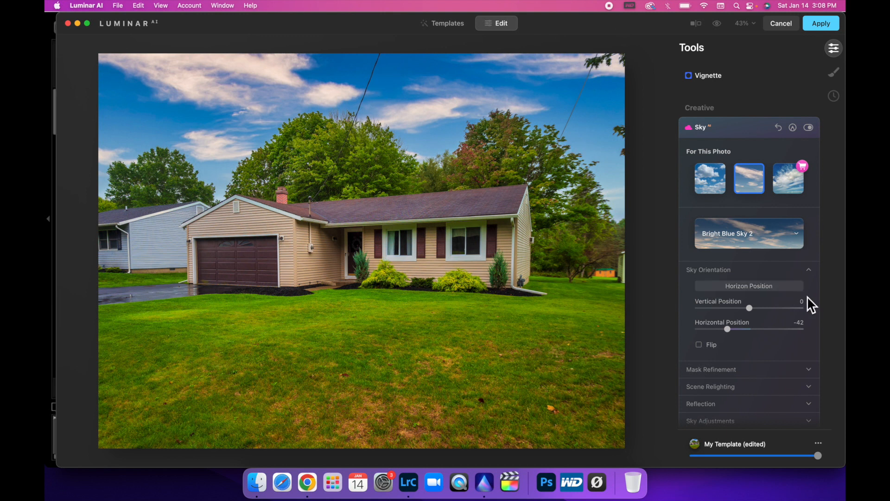
# Refine the sky mask with Global at 100, Close Gaps at 23 and Fix Details at 57.
pyautogui.click(809, 370)
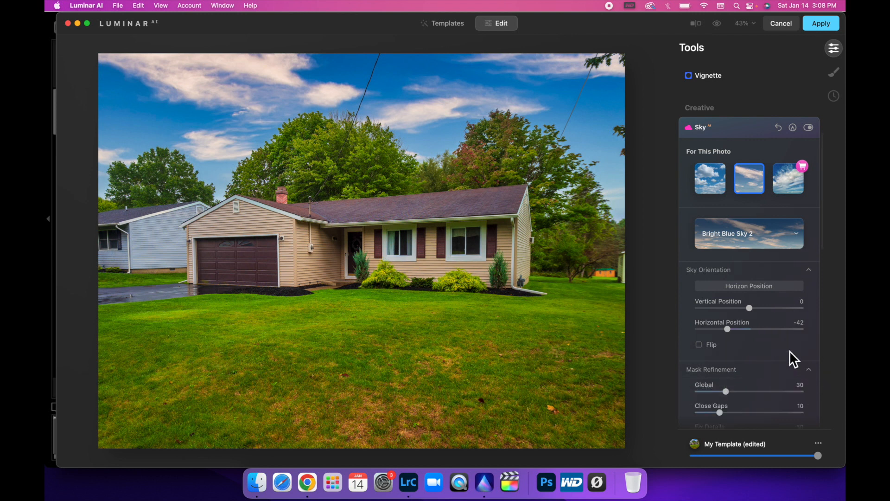
pyautogui.scroll(-5, 788, 348)
pyautogui.moveTo(731, 276); pyautogui.dragTo(813, 277)
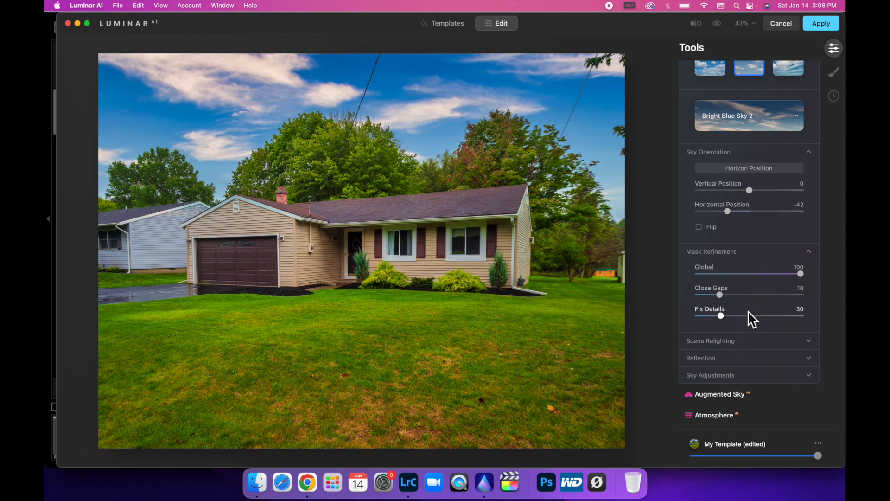
pyautogui.click(757, 295)
pyautogui.click(753, 317)
# Erase the sky mask over the neighbouring house and driveway area using a paint mask eraser with radius 37.
pyautogui.scroll(3, 785, 283)
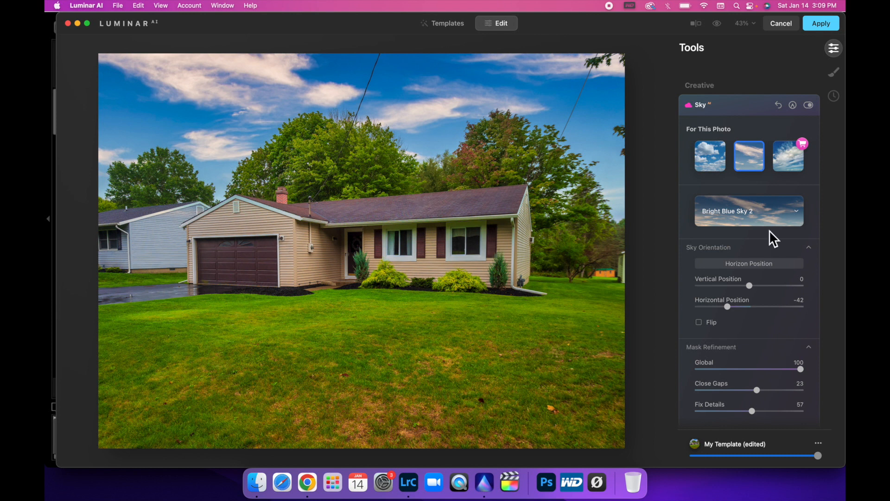
pyautogui.click(796, 106)
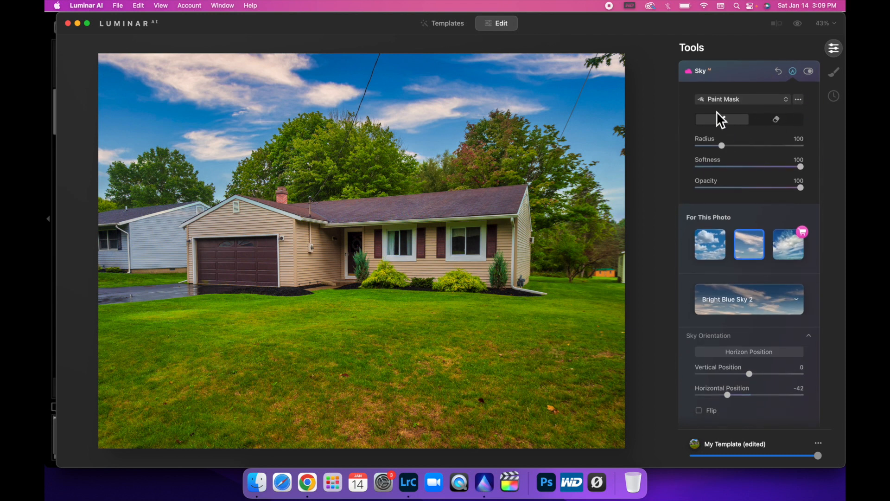
pyautogui.click(776, 121)
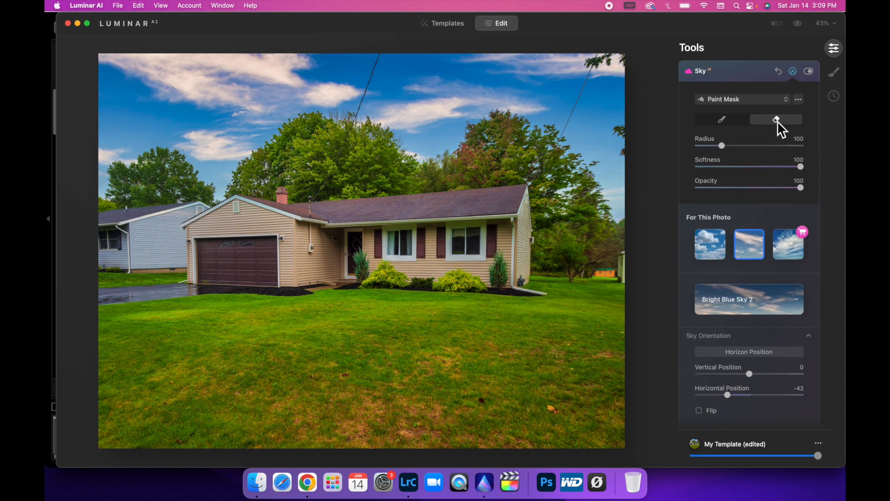
pyautogui.moveTo(721, 146); pyautogui.dragTo(703, 146)
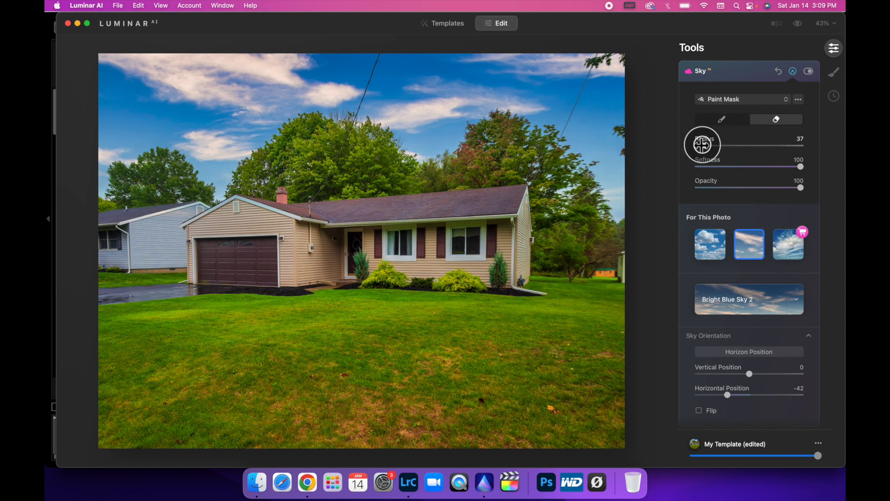
pyautogui.moveTo(189, 218)
pyautogui.mouseDown()
pyautogui.moveTo(138, 235)
pyautogui.moveTo(128, 220)
pyautogui.moveTo(175, 225)
pyautogui.moveTo(205, 213)
pyautogui.moveTo(147, 213)
pyautogui.moveTo(169, 274)
pyautogui.moveTo(94, 293)
pyautogui.moveTo(132, 314)
pyautogui.mouseUp()
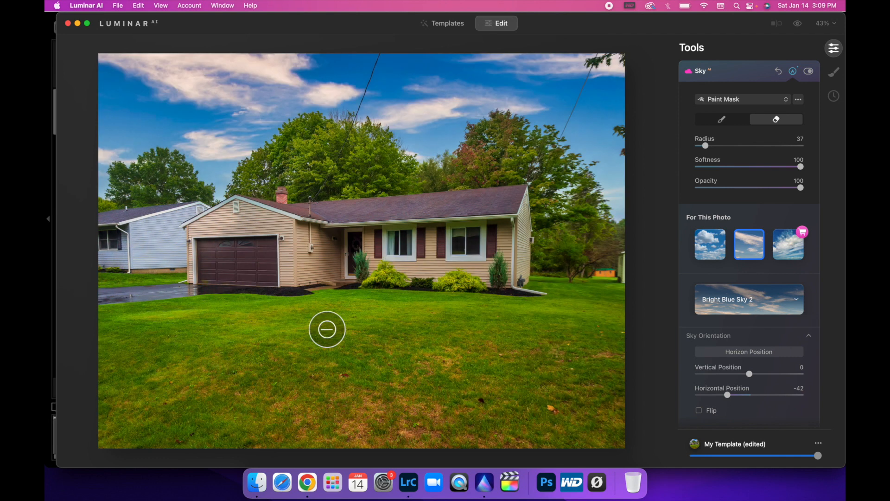
# Erase the sky mask over the main house and lawn with the eraser radius set to 117.
pyautogui.click(750, 146)
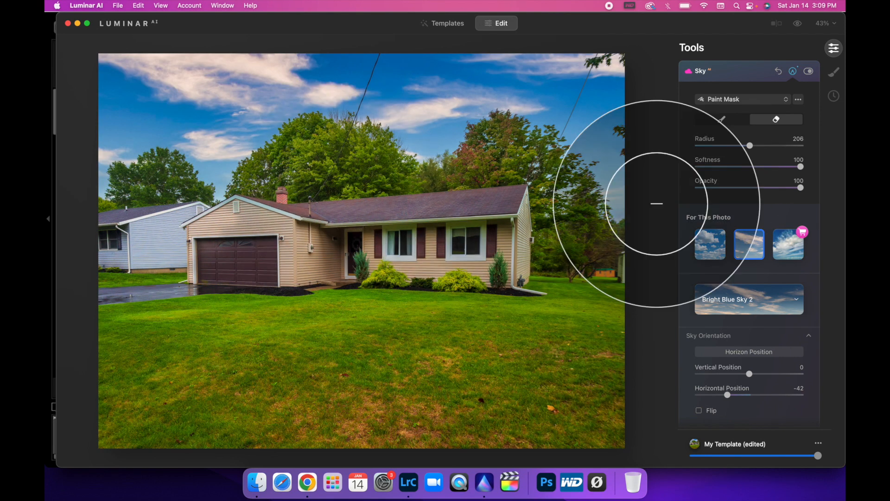
pyautogui.moveTo(749, 145); pyautogui.dragTo(726, 150)
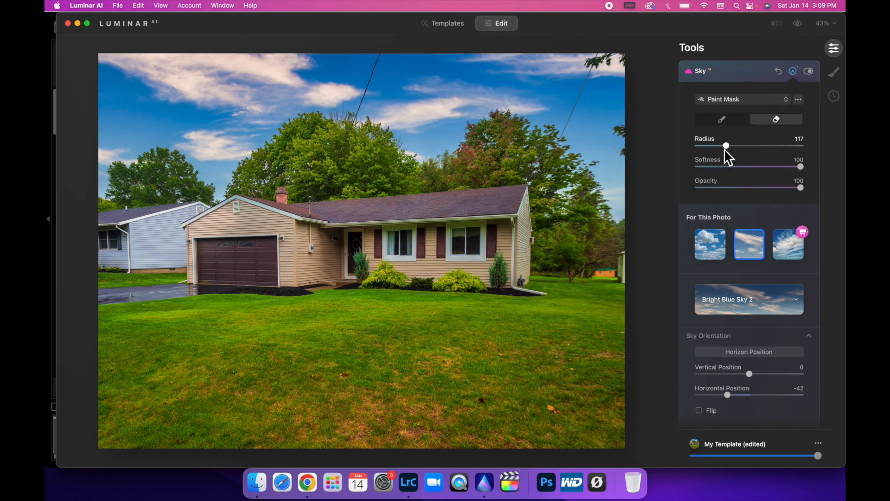
pyautogui.moveTo(334, 199)
pyautogui.mouseDown()
pyautogui.moveTo(240, 260)
pyautogui.moveTo(220, 257)
pyautogui.moveTo(244, 241)
pyautogui.moveTo(242, 225)
pyautogui.moveTo(234, 285)
pyautogui.moveTo(378, 223)
pyautogui.moveTo(489, 222)
pyautogui.moveTo(483, 229)
pyautogui.moveTo(541, 303)
pyautogui.moveTo(609, 306)
pyautogui.moveTo(430, 290)
pyautogui.moveTo(171, 344)
pyautogui.moveTo(120, 383)
pyautogui.moveTo(448, 413)
pyautogui.moveTo(403, 379)
pyautogui.moveTo(464, 386)
pyautogui.moveTo(451, 316)
pyautogui.moveTo(450, 342)
pyautogui.moveTo(634, 414)
pyautogui.moveTo(532, 400)
pyautogui.moveTo(254, 410)
pyautogui.moveTo(179, 429)
pyautogui.moveTo(510, 478)
pyautogui.mouseUp()
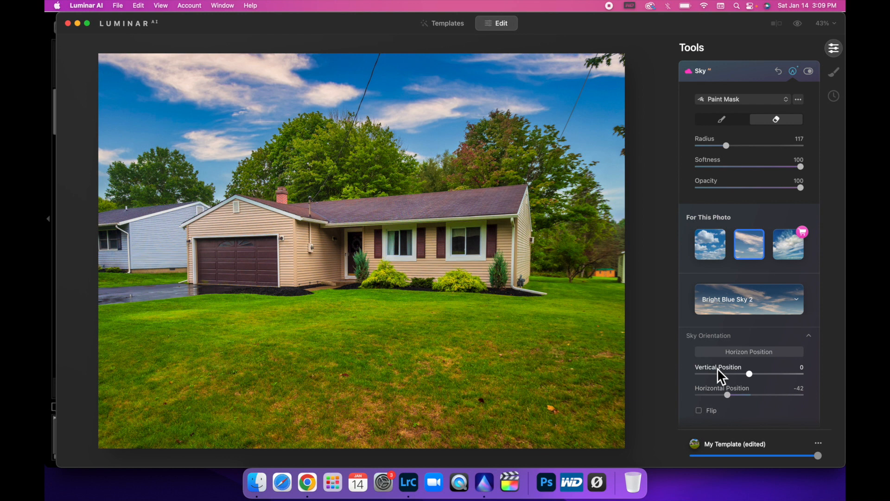
pyautogui.click(703, 73)
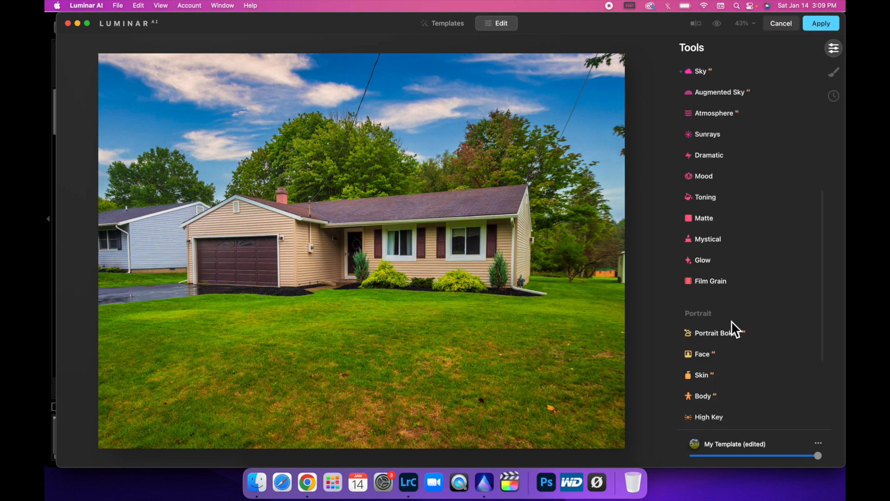
# Apply the LuminarAI edits to return to Lightroom Classic, and flag the edited TIFF copy as a pick.
pyautogui.scroll(-5, 731, 321)
pyautogui.scroll(3, 731, 322)
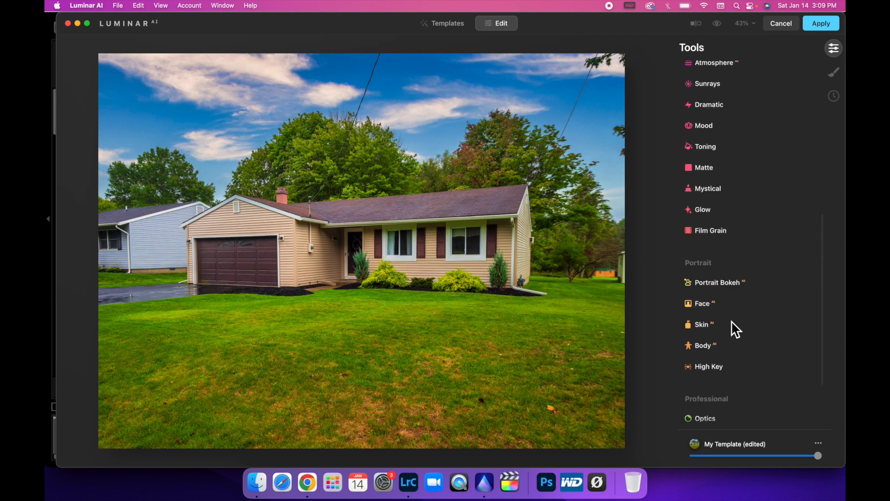
pyautogui.scroll(5, 731, 321)
pyautogui.click(824, 26)
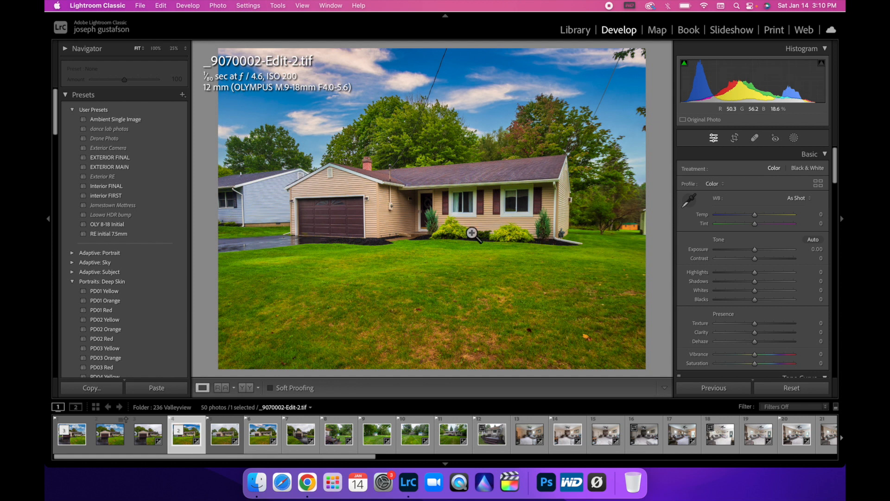
pyautogui.press('u')
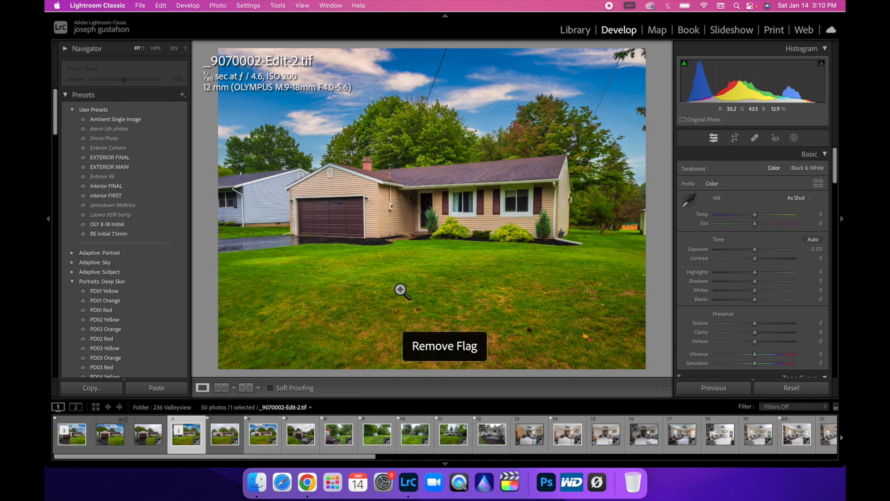
pyautogui.press('p')
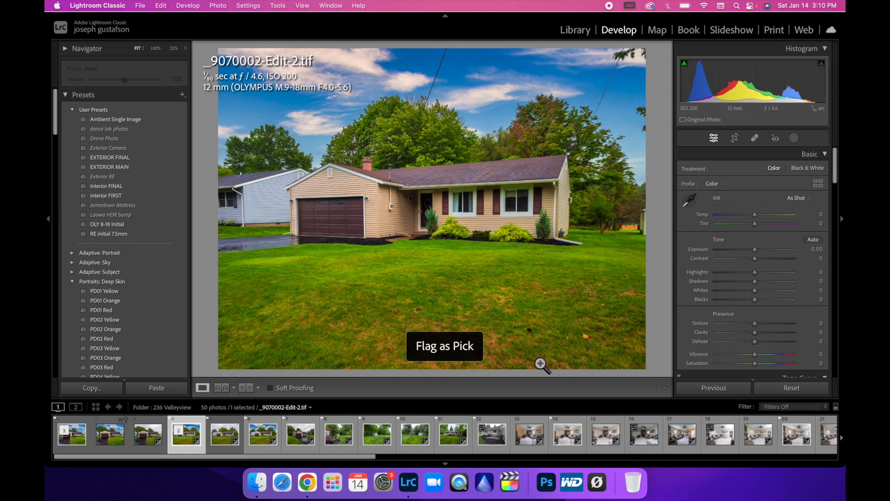